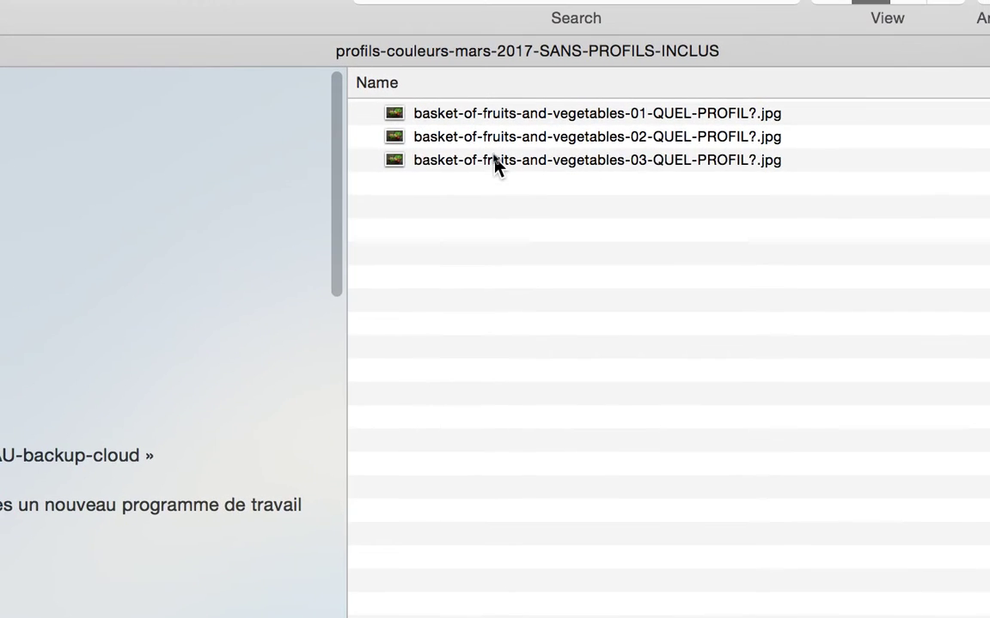
Select the three basket-of-fruits-and-vegetables JPEGs in Finder and drop them on Photoshop's Dock icon.
{"action": "left_click", "coordinate": [489, 146]}
{"action": "left_click", "coordinate": [482, 100], "text": "shift"}
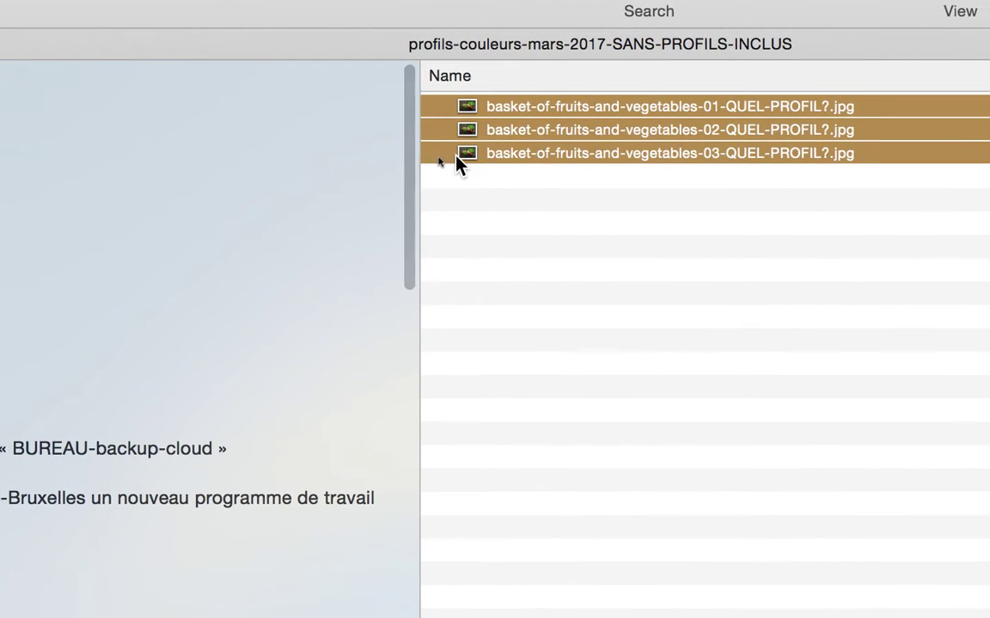
{"action": "mouse_move", "coordinate": [456, 163]}
{"action": "left_mouse_down"}
{"action": "mouse_move", "coordinate": [40, 257]}
{"action": "mouse_move", "coordinate": [10, 300]}
{"action": "left_mouse_up"}
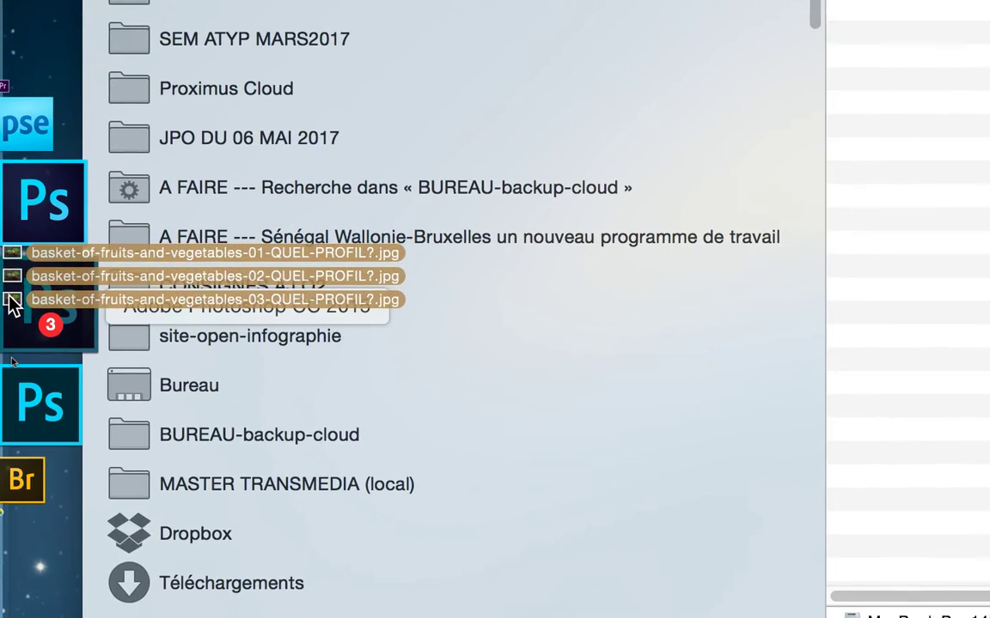
{"action": "left_click_drag", "start_coordinate": [10, 301], "coordinate": [12, 303]}
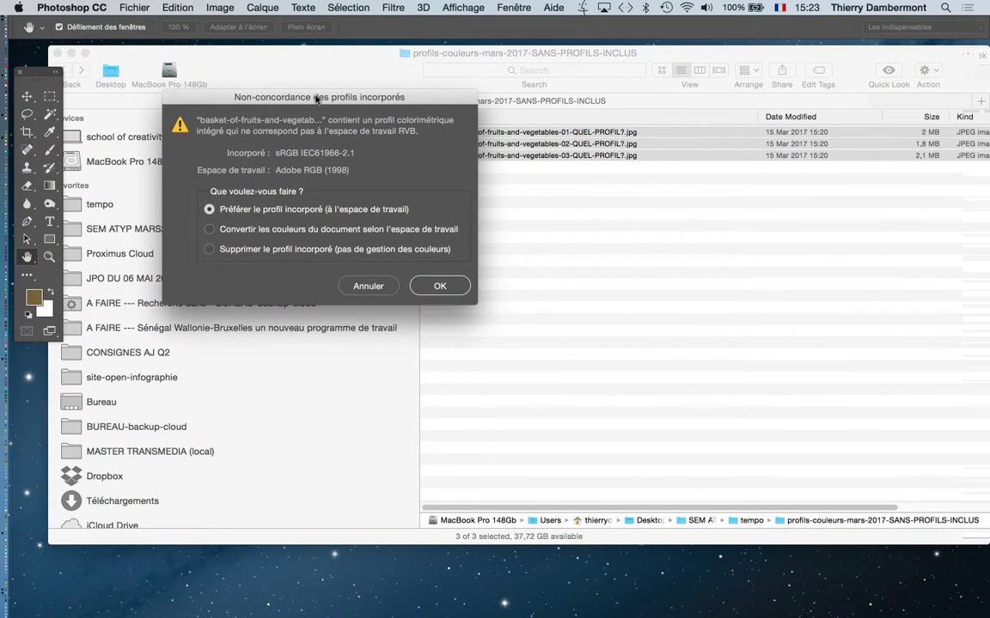
Accept 'Préférer le profil incorporé' so the first basket image opens in sRGB IEC61966-2.1.
{"action": "left_click_drag", "start_coordinate": [316, 99], "coordinate": [496, 205]}
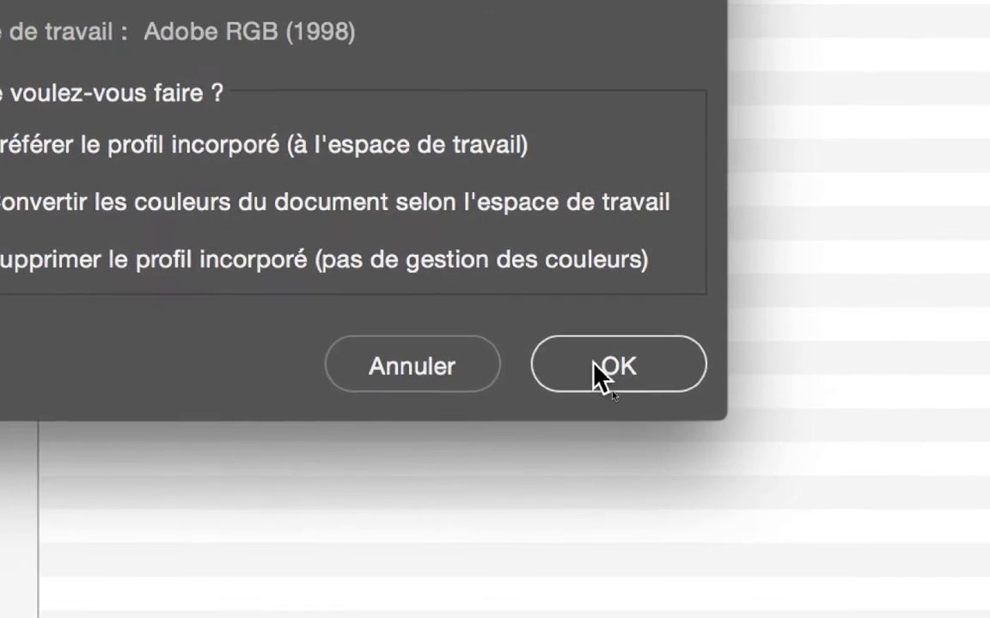
{"action": "left_click", "coordinate": [850, 589]}
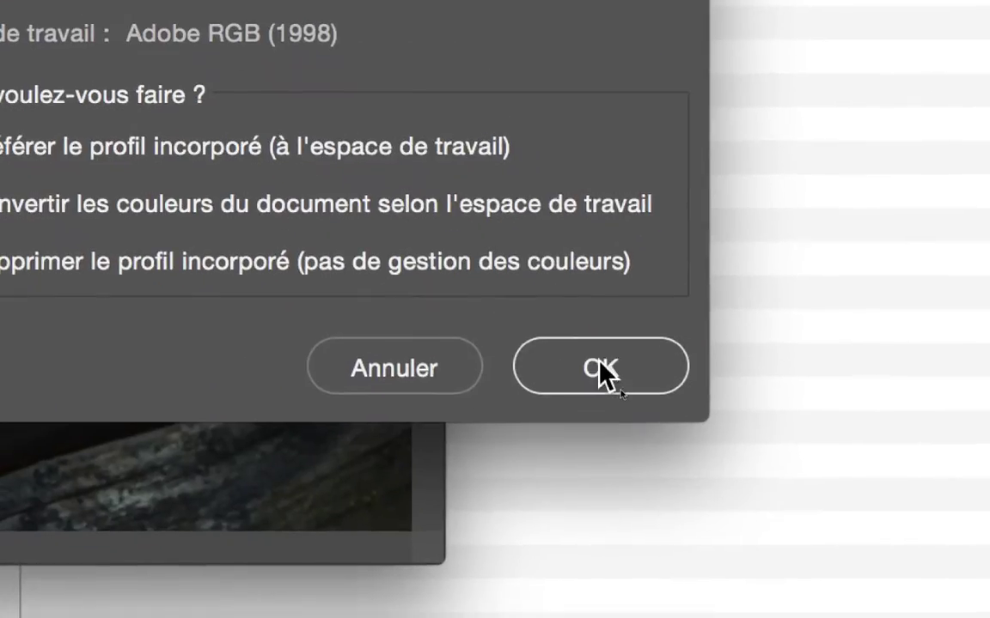
Confirm 'Préférer le profil incorporé' so the second basket JPEG opens tagged ProPhoto RGB.
{"action": "left_click", "coordinate": [833, 515]}
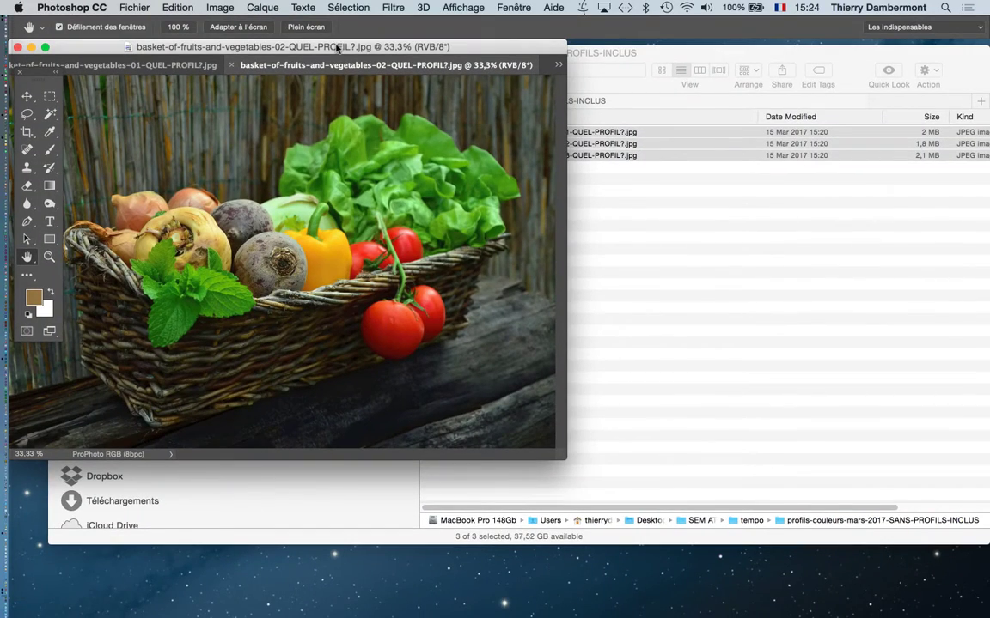
Uncover the Finder window and drag the third basket file toward Pixelmator.
{"action": "left_click_drag", "start_coordinate": [336, 48], "coordinate": [491, 122]}
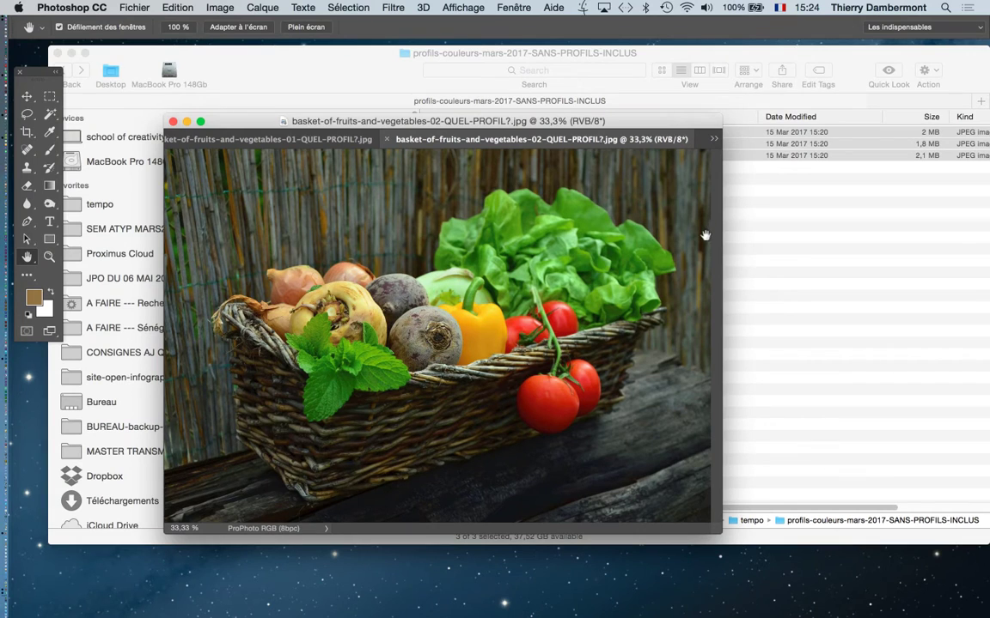
{"action": "left_click", "coordinate": [747, 205]}
{"action": "left_click", "coordinate": [618, 191]}
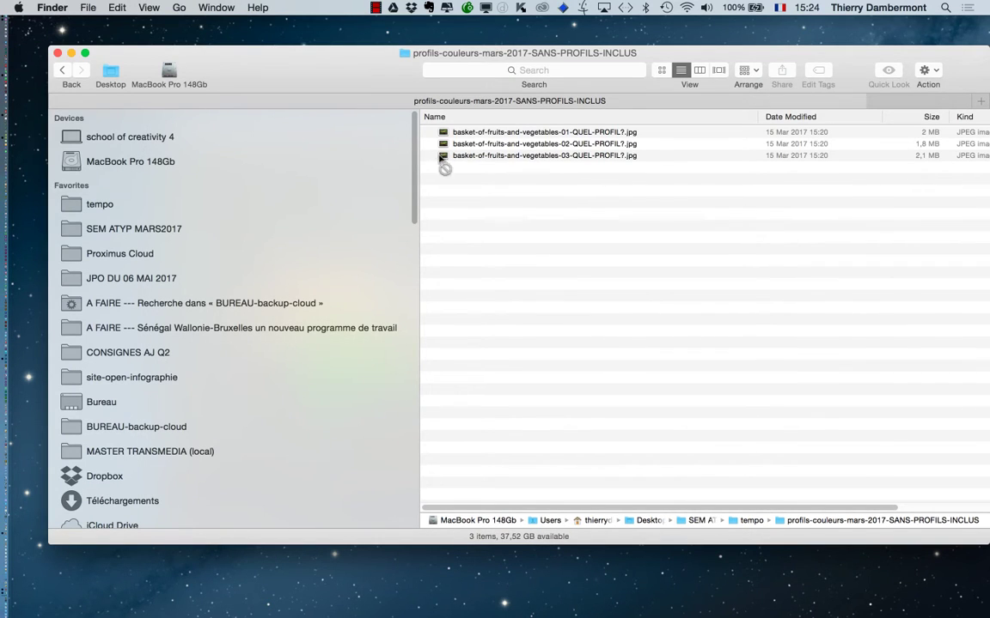
{"action": "mouse_move", "coordinate": [441, 158]}
{"action": "left_mouse_down"}
{"action": "mouse_move", "coordinate": [32, 455]}
{"action": "mouse_move", "coordinate": [464, 274]}
{"action": "left_mouse_up"}
Back in Photoshop, move the document window to the top-left and stretch it to nearly full screen.
{"action": "key", "text": "super+Tab"}
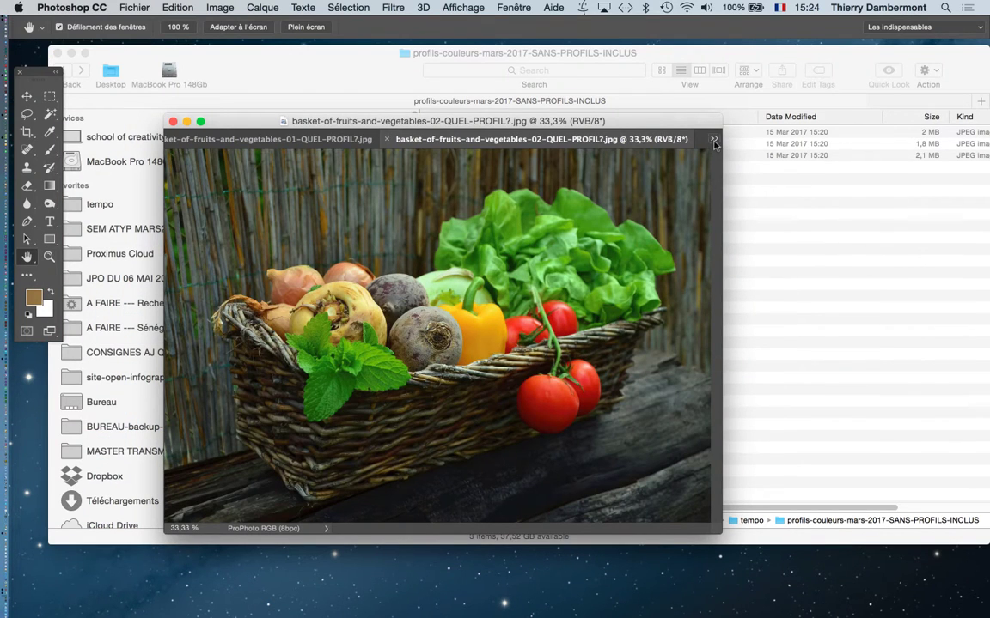
{"action": "left_click", "coordinate": [714, 139]}
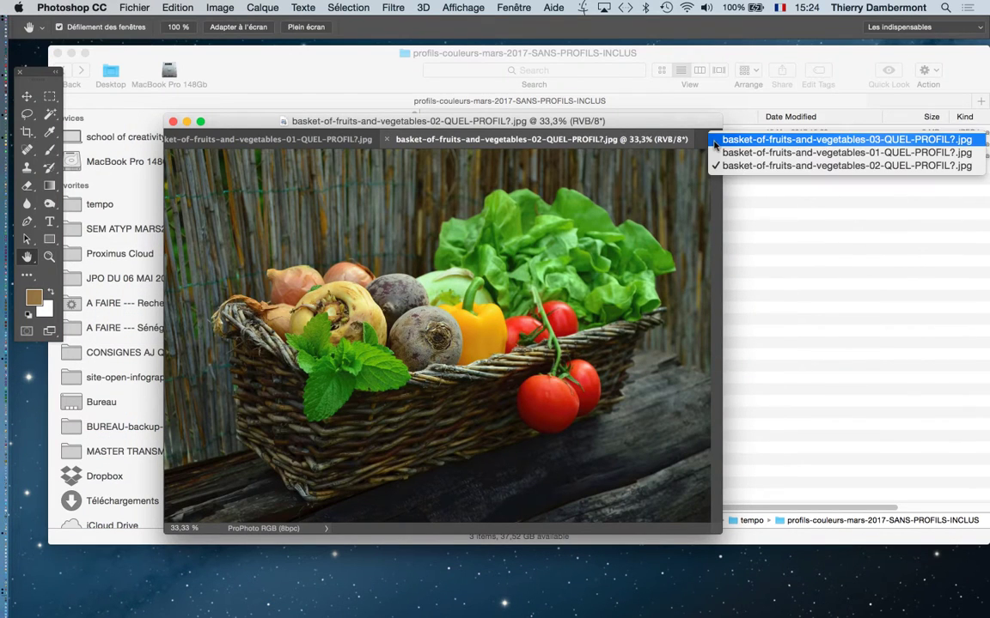
{"action": "left_click", "coordinate": [607, 118]}
{"action": "left_click_drag", "start_coordinate": [639, 121], "coordinate": [558, 47]}
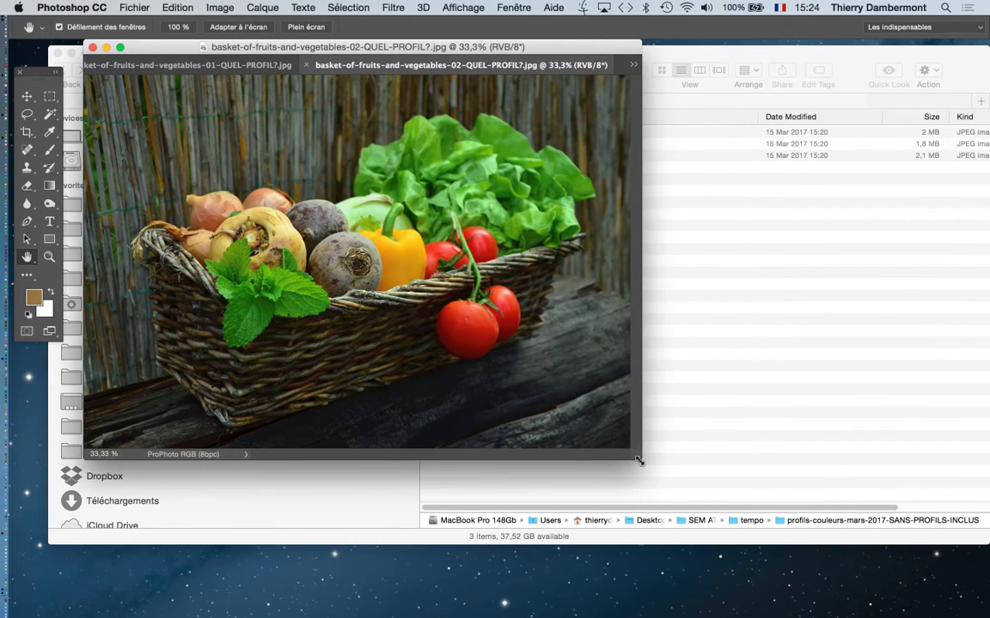
{"action": "left_click_drag", "start_coordinate": [640, 461], "coordinate": [973, 595]}
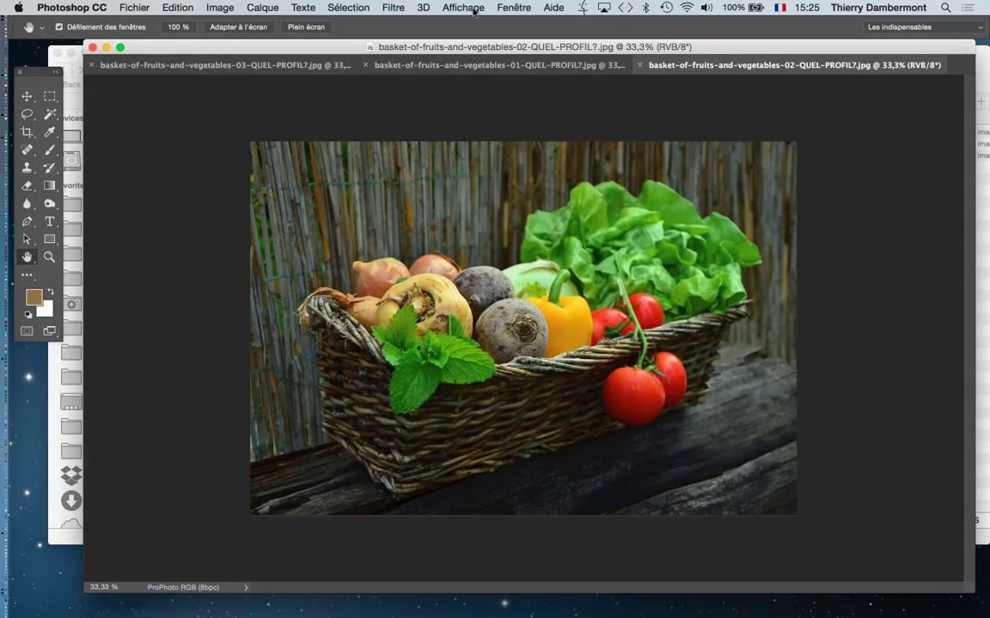
Tile the baskets with Fenêtre > Réorganiser > 3 vignettes verticales and pan all tiles to the lettuce and tomatoes.
{"action": "left_click", "coordinate": [513, 7]}
{"action": "mouse_move", "coordinate": [533, 24]}
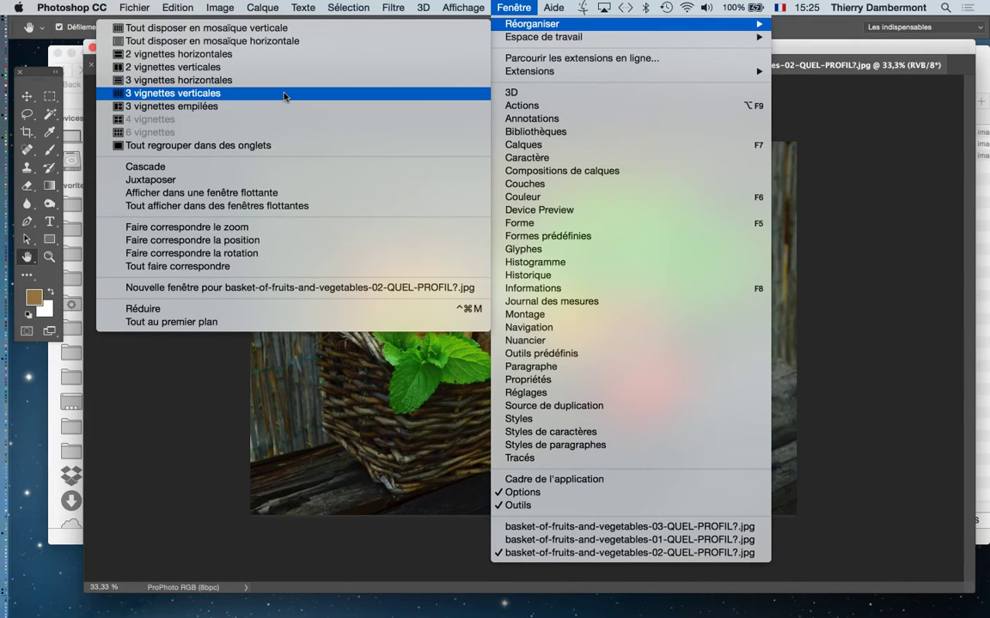
{"action": "left_click", "coordinate": [284, 93]}
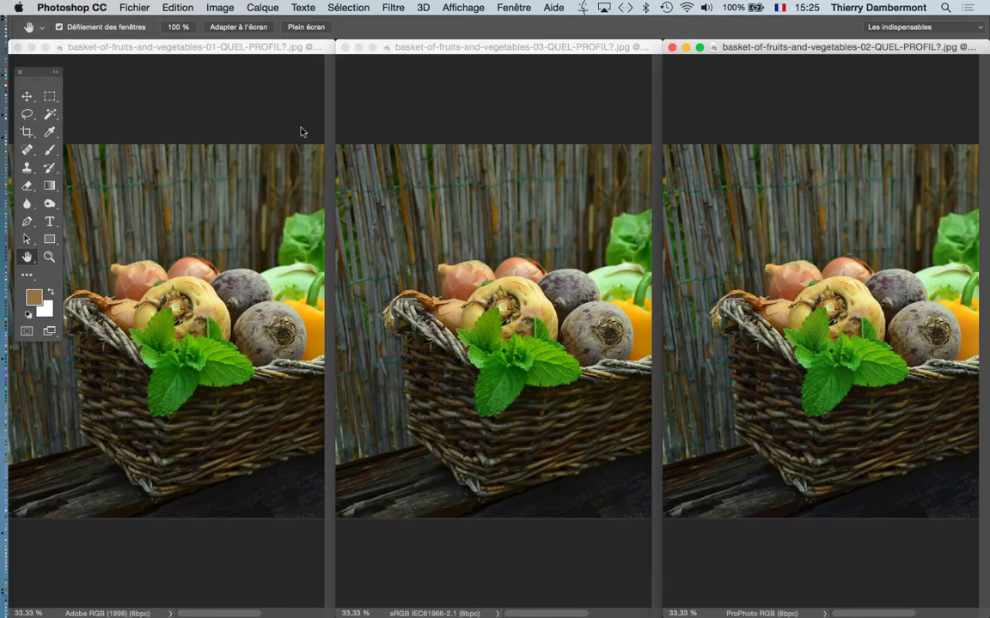
{"action": "left_click_drag", "start_coordinate": [542, 337], "coordinate": [433, 335]}
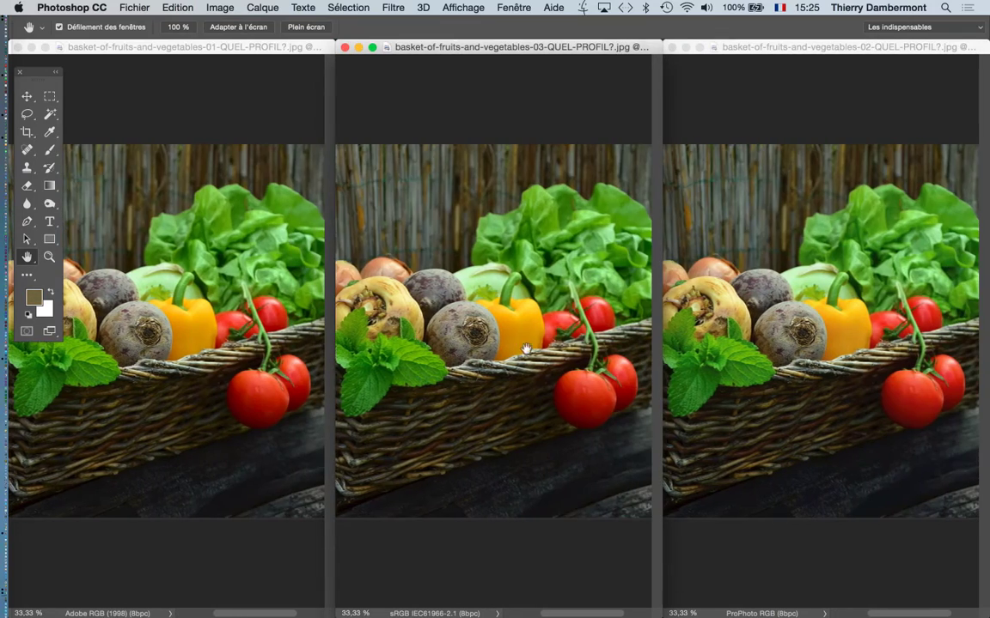
{"action": "left_click_drag", "start_coordinate": [541, 335], "coordinate": [415, 326]}
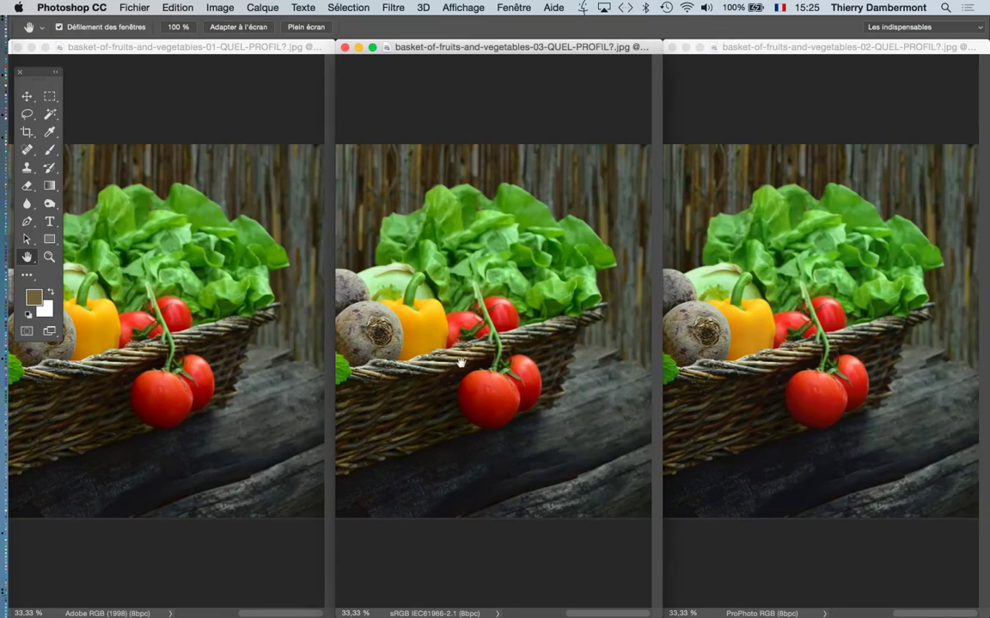
{"action": "left_click_drag", "start_coordinate": [552, 361], "coordinate": [662, 362]}
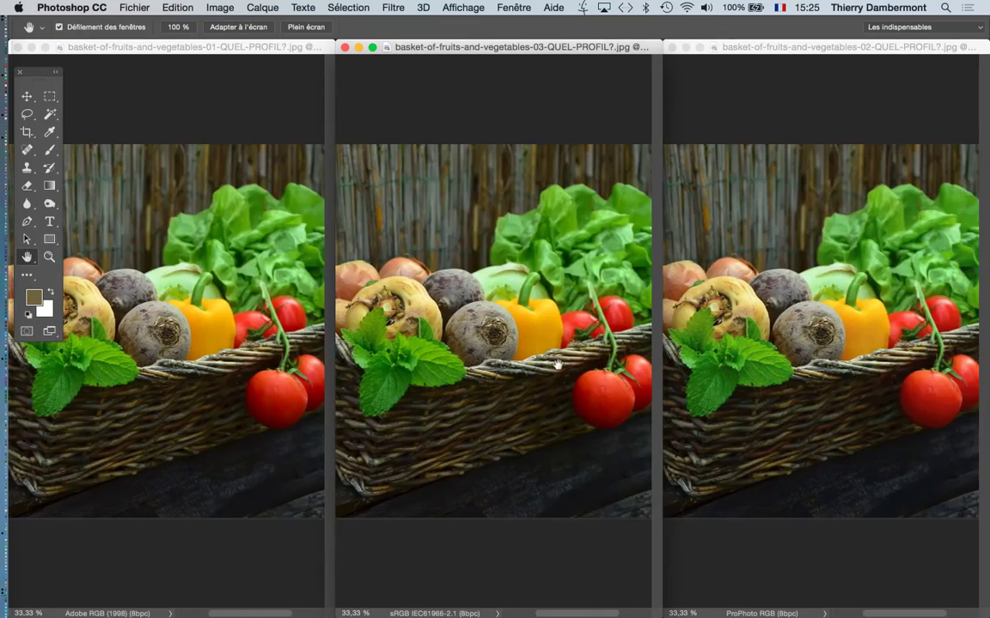
{"action": "mouse_move", "coordinate": [557, 365]}
{"action": "left_mouse_down"}
{"action": "mouse_move", "coordinate": [425, 318]}
{"action": "mouse_move", "coordinate": [515, 337]}
{"action": "mouse_move", "coordinate": [514, 363]}
{"action": "left_mouse_up"}
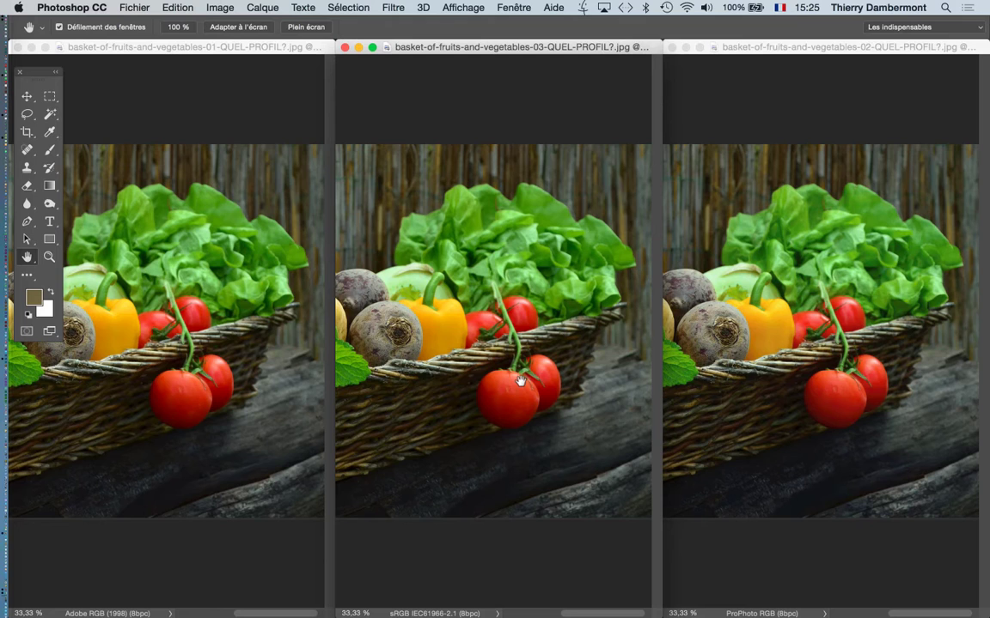
{"action": "left_click_drag", "start_coordinate": [476, 311], "coordinate": [442, 307]}
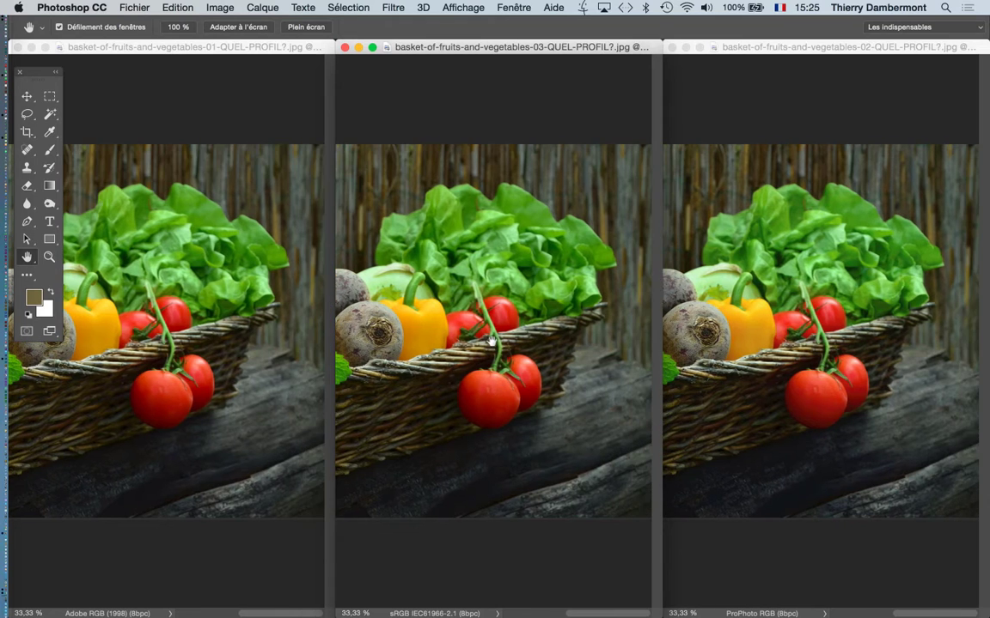
{"action": "left_click_drag", "start_coordinate": [492, 341], "coordinate": [525, 336]}
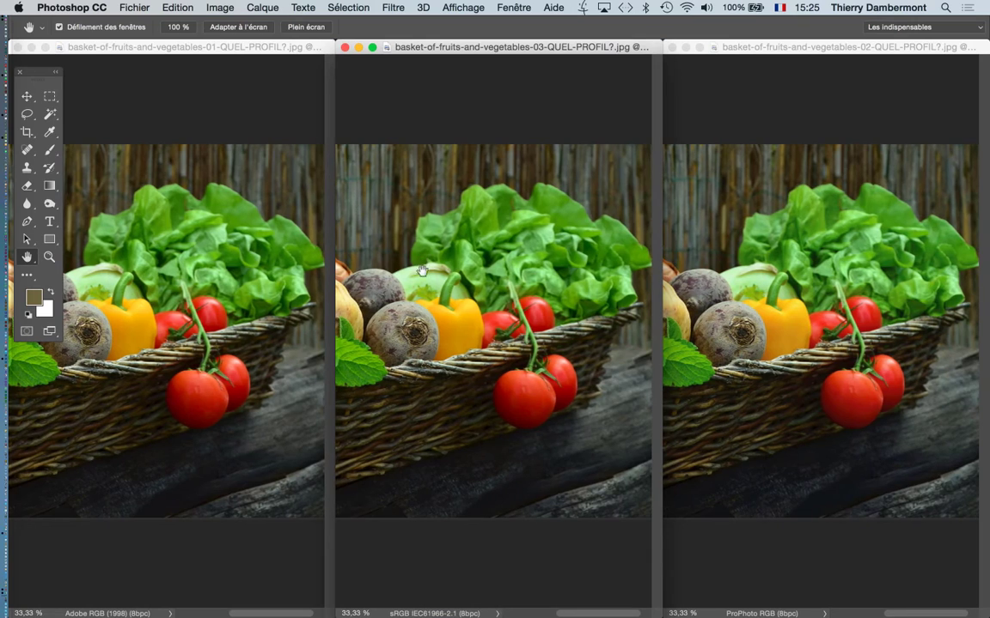
Pan all three tiles to show the basket's left side, then activate the ProPhoto RGB image.
{"action": "left_click_drag", "start_coordinate": [404, 288], "coordinate": [577, 313]}
{"action": "mouse_move", "coordinate": [476, 288]}
{"action": "left_mouse_down"}
{"action": "mouse_move", "coordinate": [505, 325]}
{"action": "mouse_move", "coordinate": [344, 318]}
{"action": "left_mouse_up"}
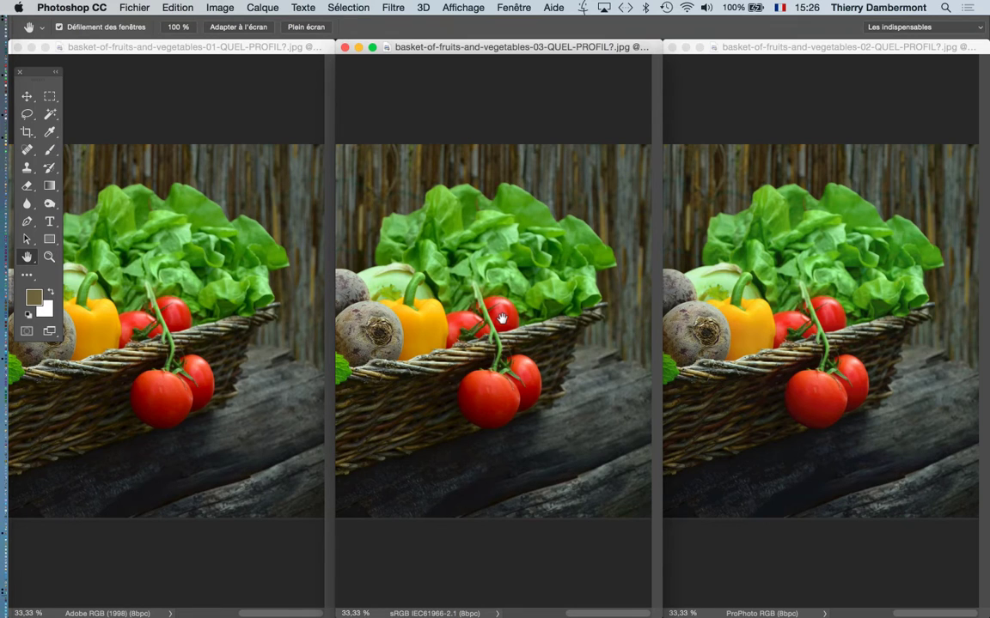
{"action": "left_click_drag", "start_coordinate": [501, 318], "coordinate": [606, 331]}
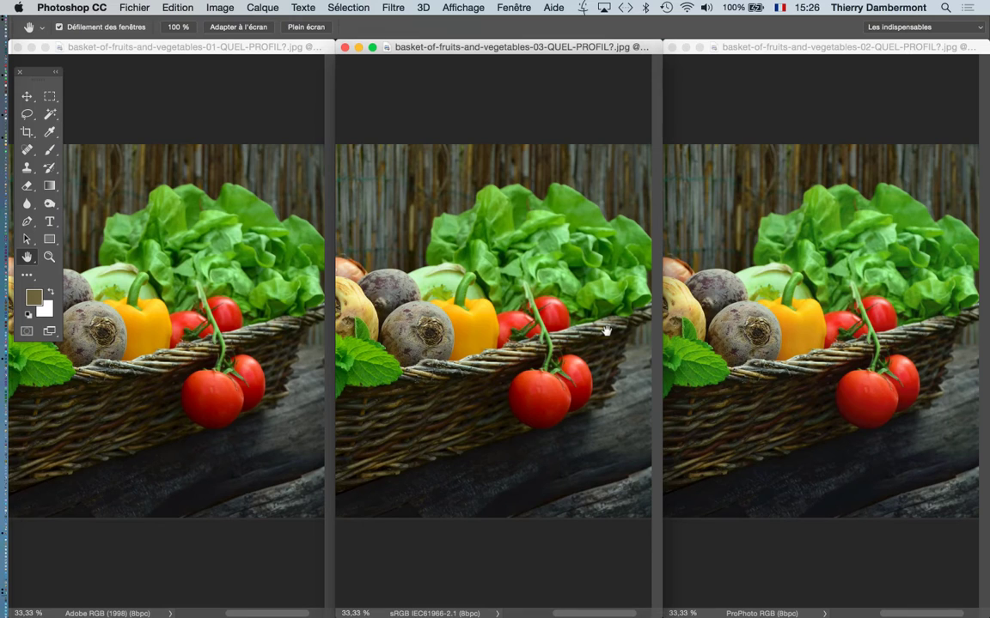
{"action": "left_click", "coordinate": [741, 49]}
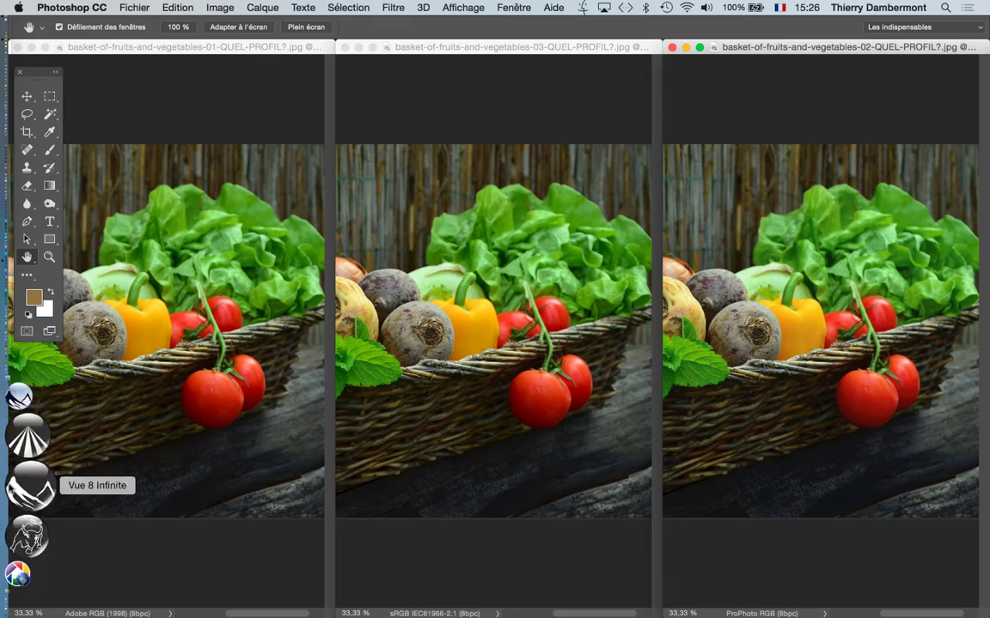
{"action": "mouse_move", "coordinate": [26, 560]}
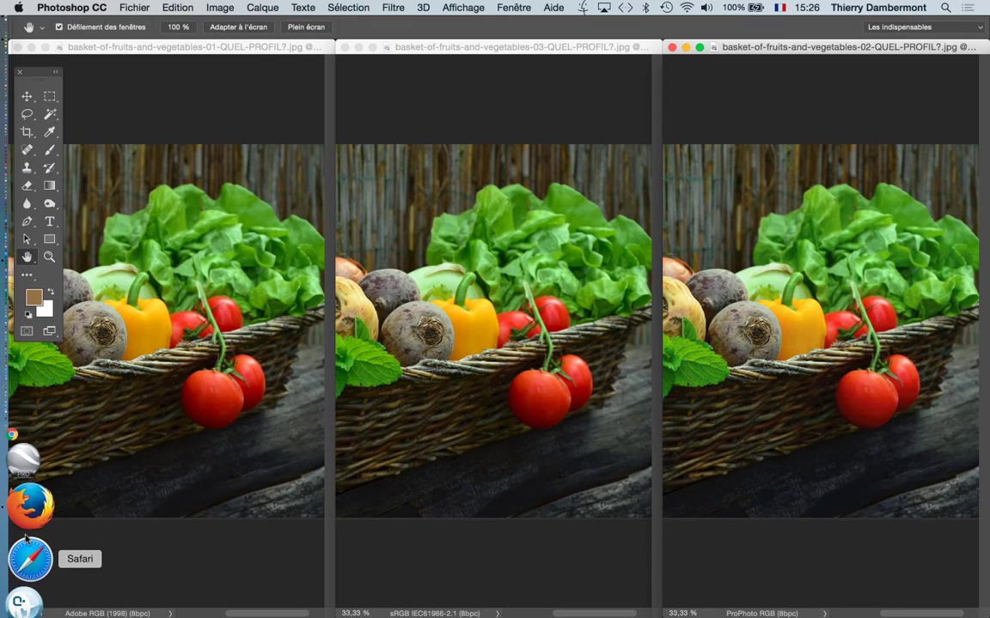
Run a Google search for 'colormunki' from a new Firefox tab's Rechercher box.
{"action": "left_click", "coordinate": [28, 522]}
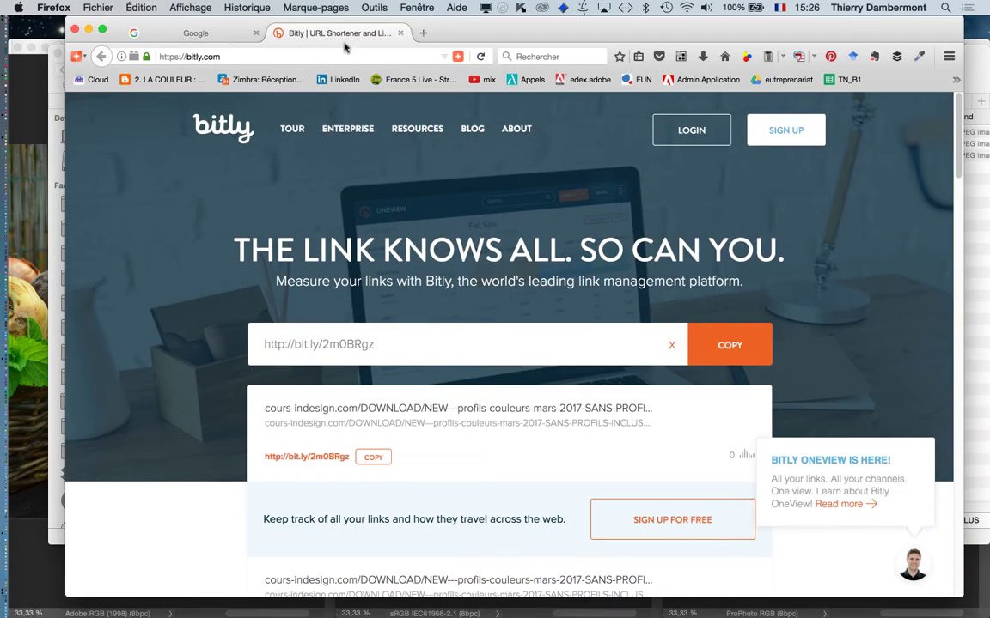
{"action": "left_click", "coordinate": [423, 33]}
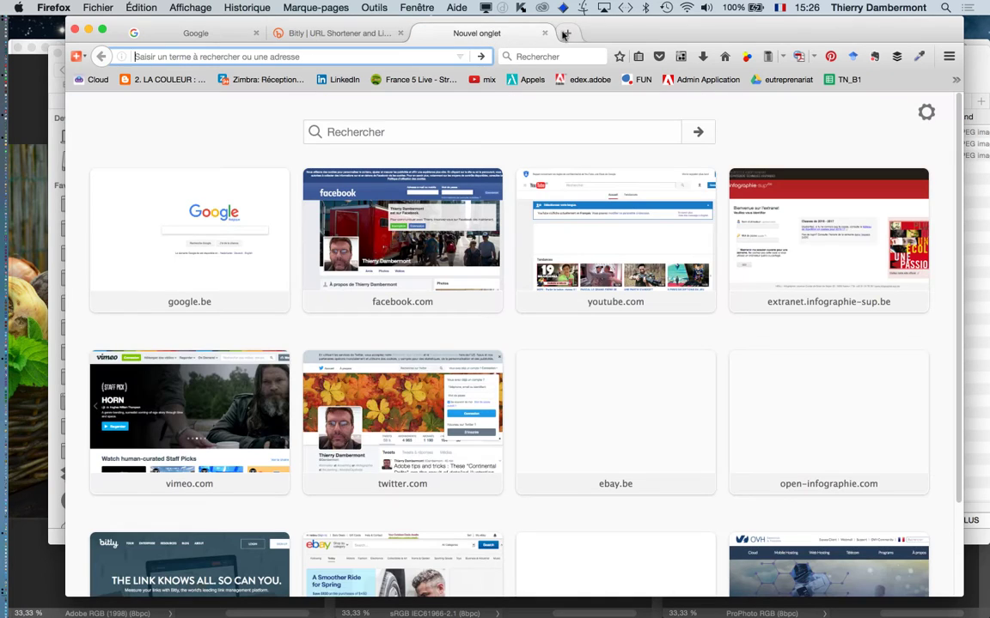
{"action": "left_click", "coordinate": [371, 130]}
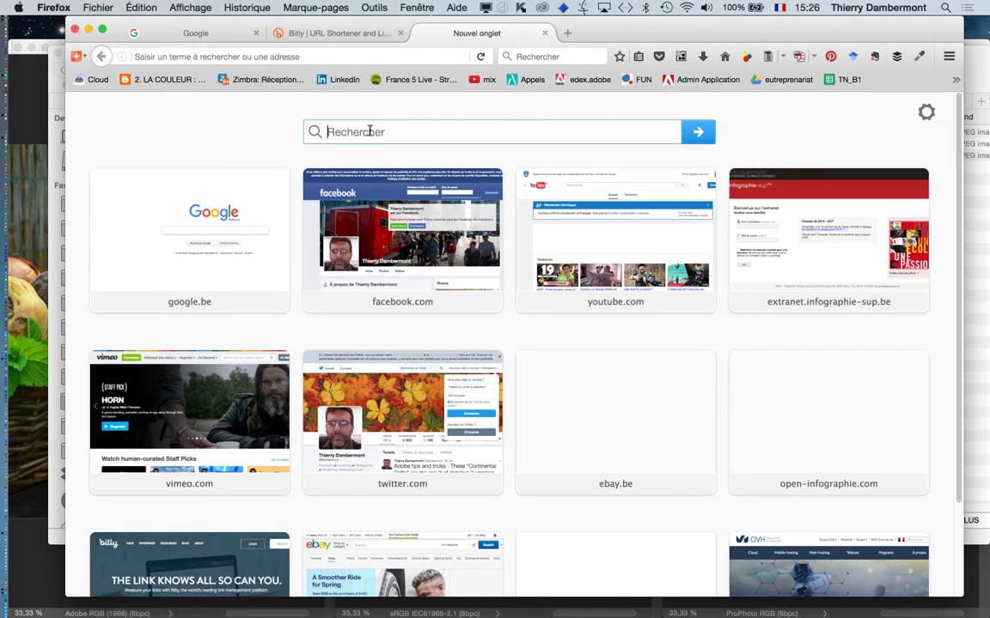
{"action": "type", "text": "color"}
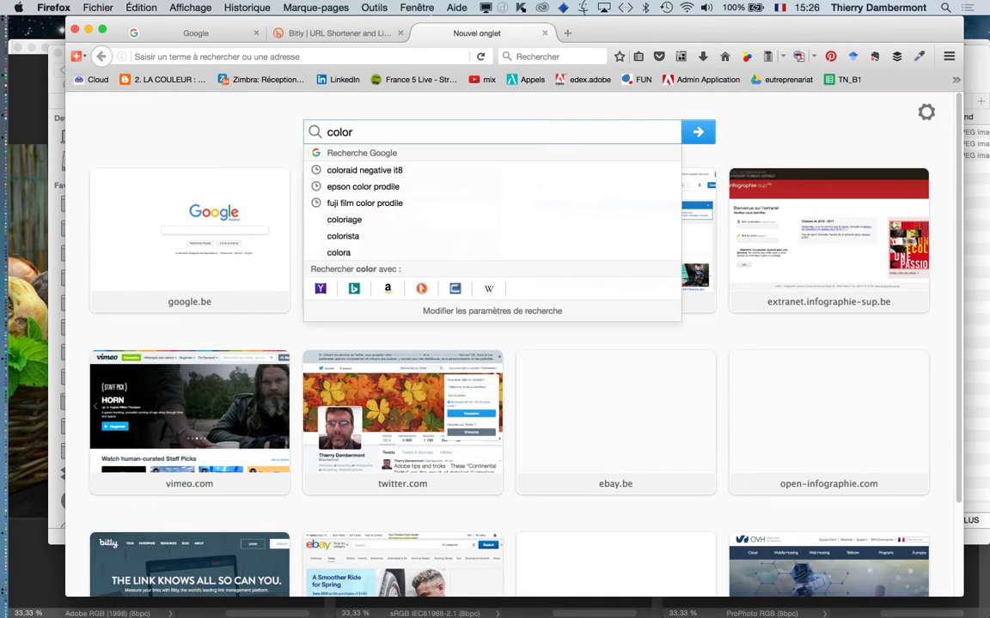
{"action": "type", "text": "munki"}
{"action": "key", "text": "Return"}
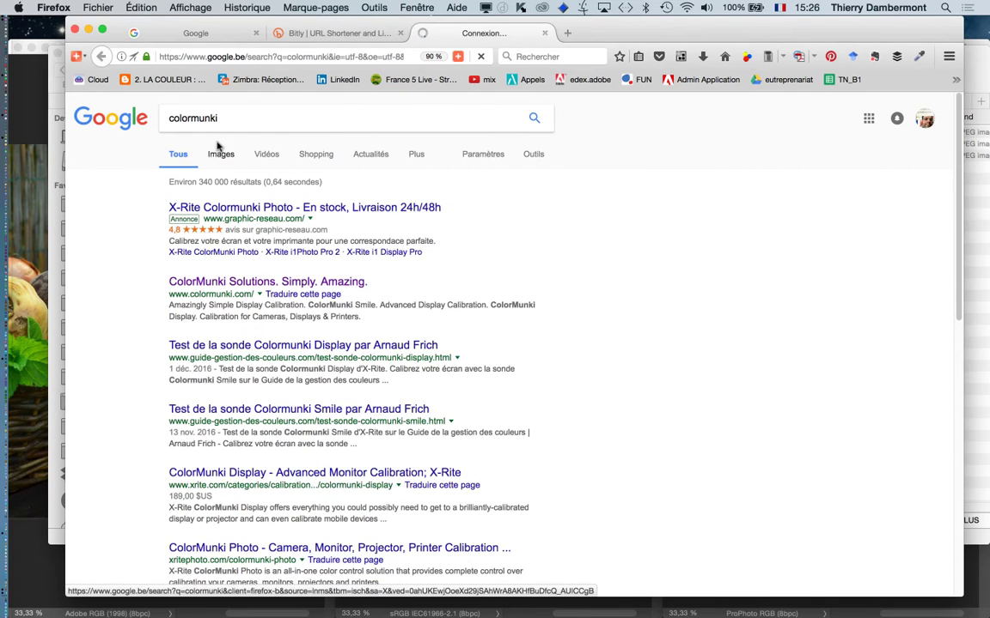
Show colormunki image results and open two of them in background tabs.
{"action": "left_click", "coordinate": [221, 154]}
{"action": "left_click_drag", "start_coordinate": [623, 34], "coordinate": [565, 35]}
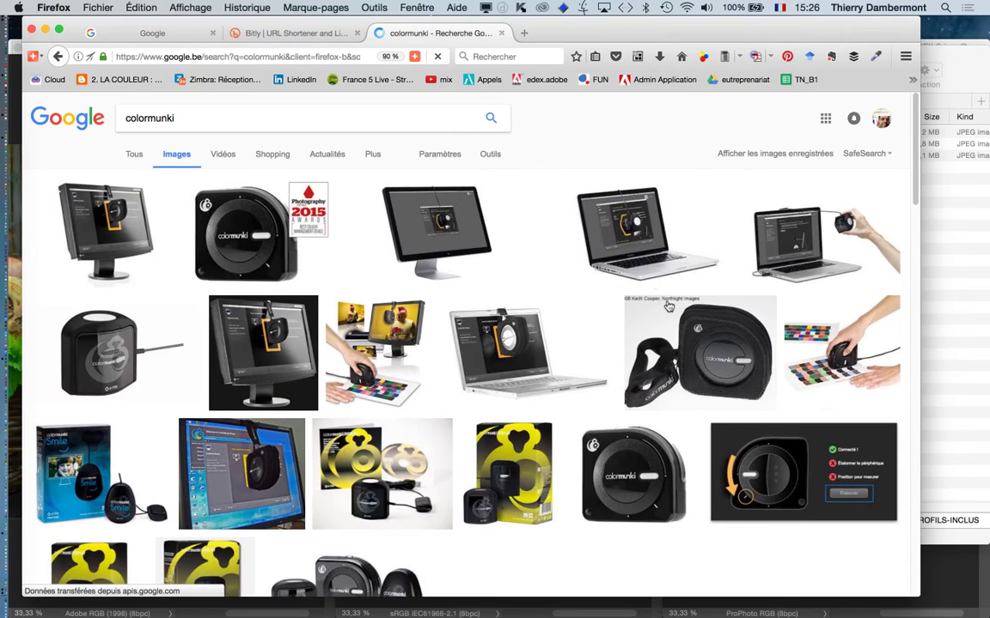
{"action": "scroll", "coordinate": [538, 261], "scroll_direction": "down", "scroll_amount": 1}
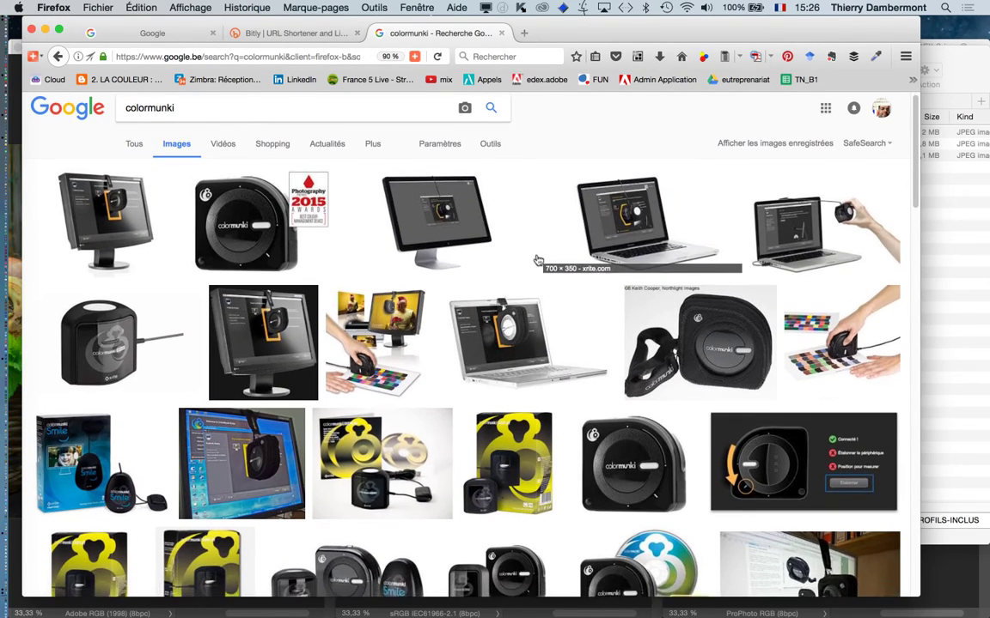
{"action": "middle_click", "coordinate": [538, 260]}
{"action": "scroll", "coordinate": [520, 318], "scroll_direction": "down", "scroll_amount": 1}
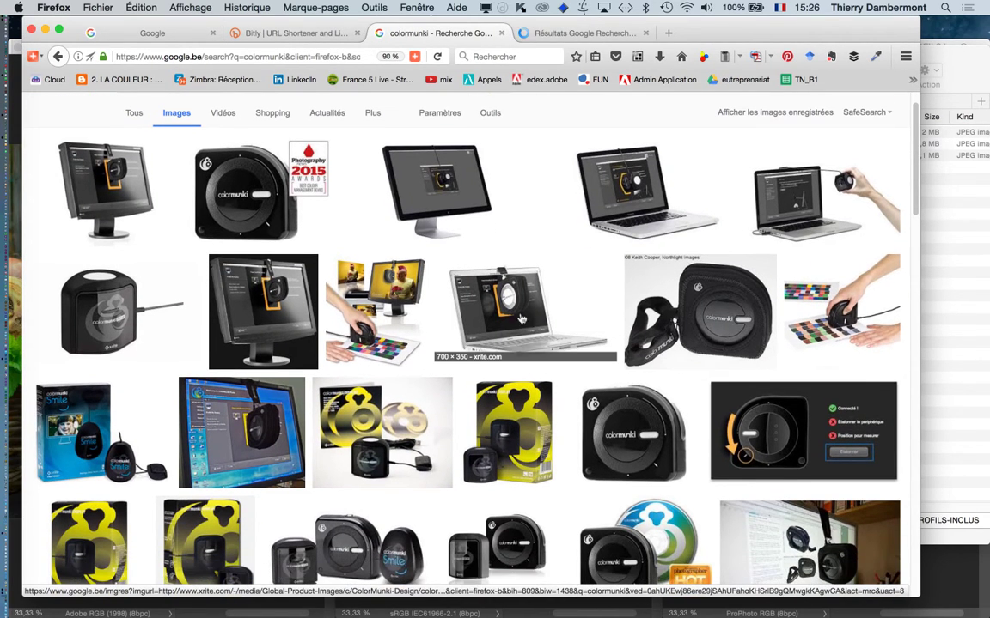
{"action": "middle_click", "coordinate": [469, 283]}
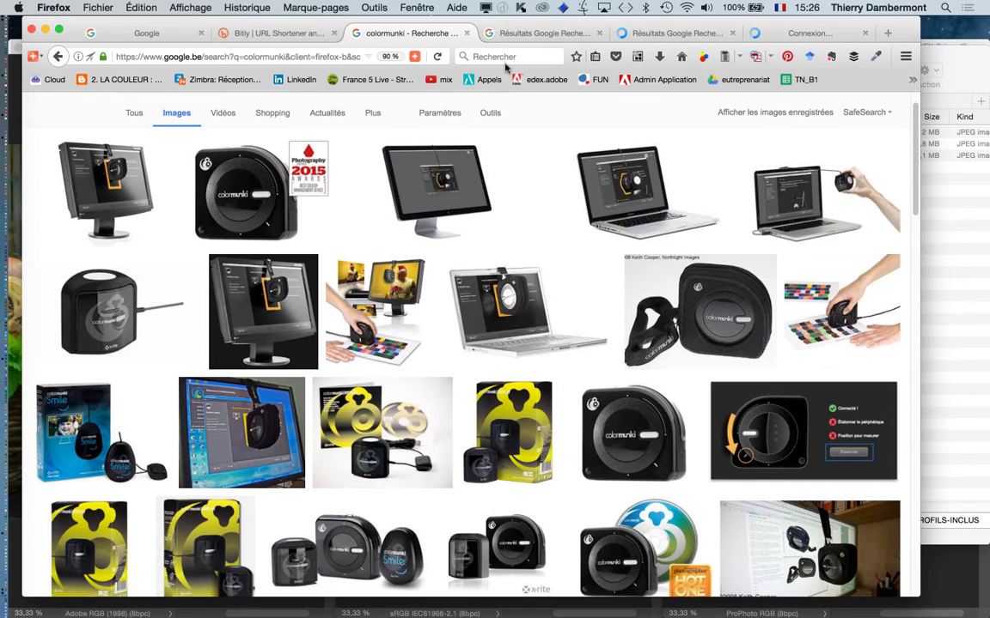
Open the full-size images for the ColorMunki Design result and the last result tab.
{"action": "left_click", "coordinate": [515, 33]}
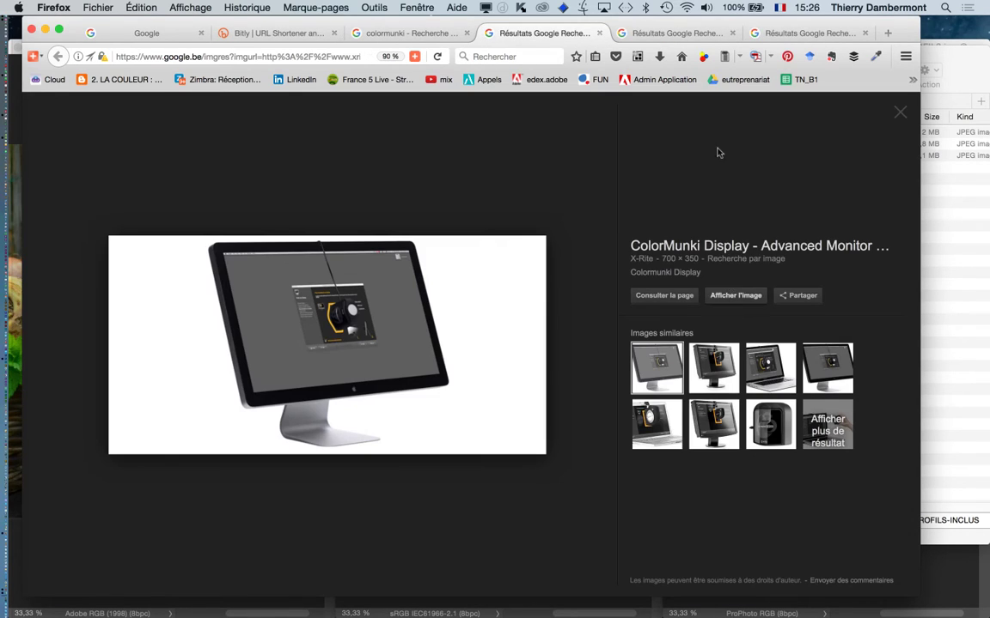
{"action": "left_click", "coordinate": [673, 32]}
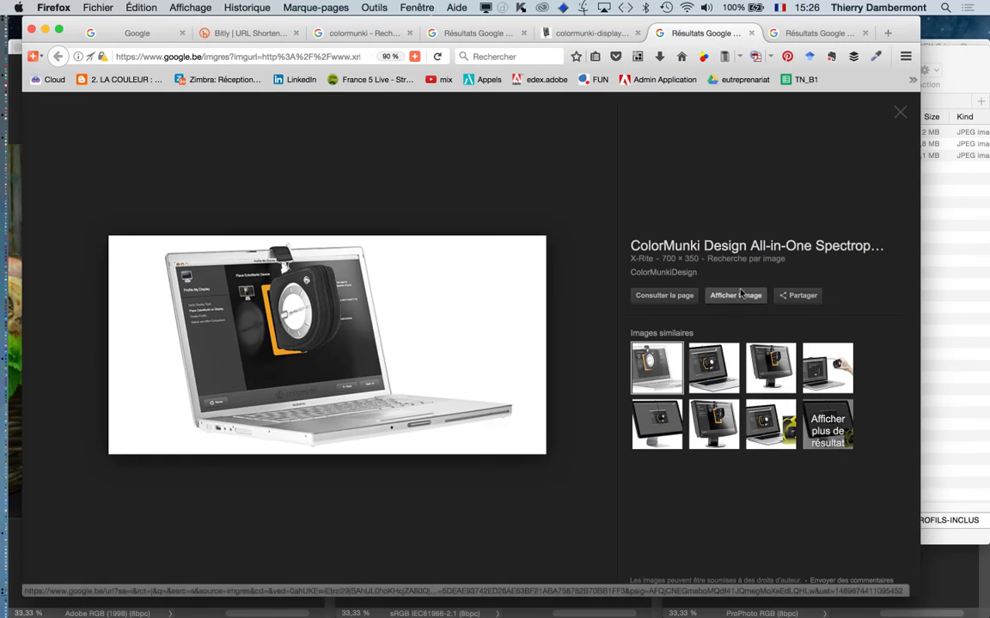
{"action": "left_click", "coordinate": [740, 295]}
{"action": "left_click", "coordinate": [812, 32]}
{"action": "left_click", "coordinate": [735, 297]}
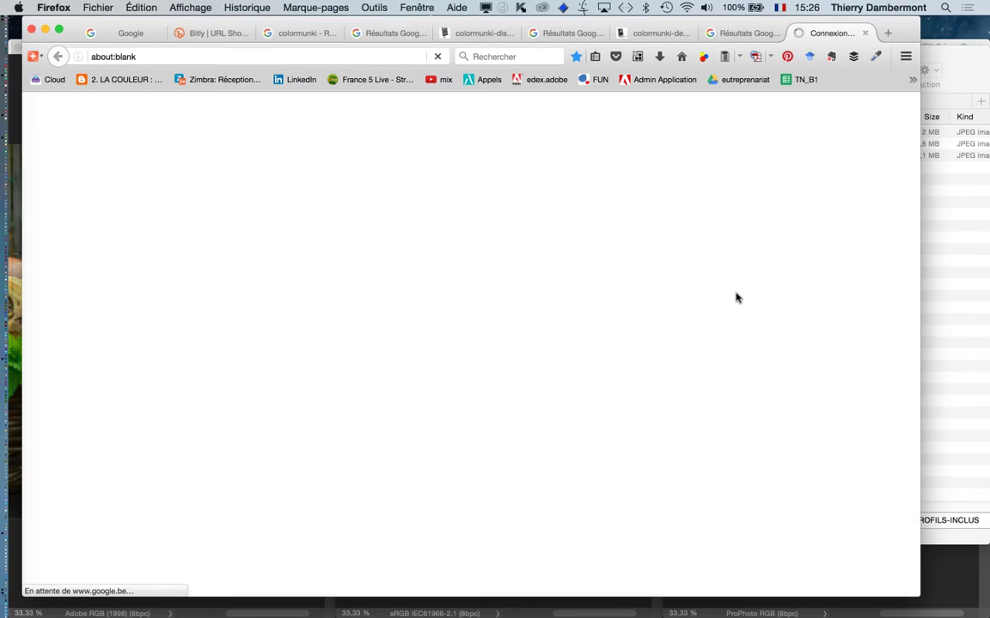
Cycle through the ColorMunki Display, Design, Photo and cm_photo_reqs image tabs.
{"action": "left_click", "coordinate": [480, 33]}
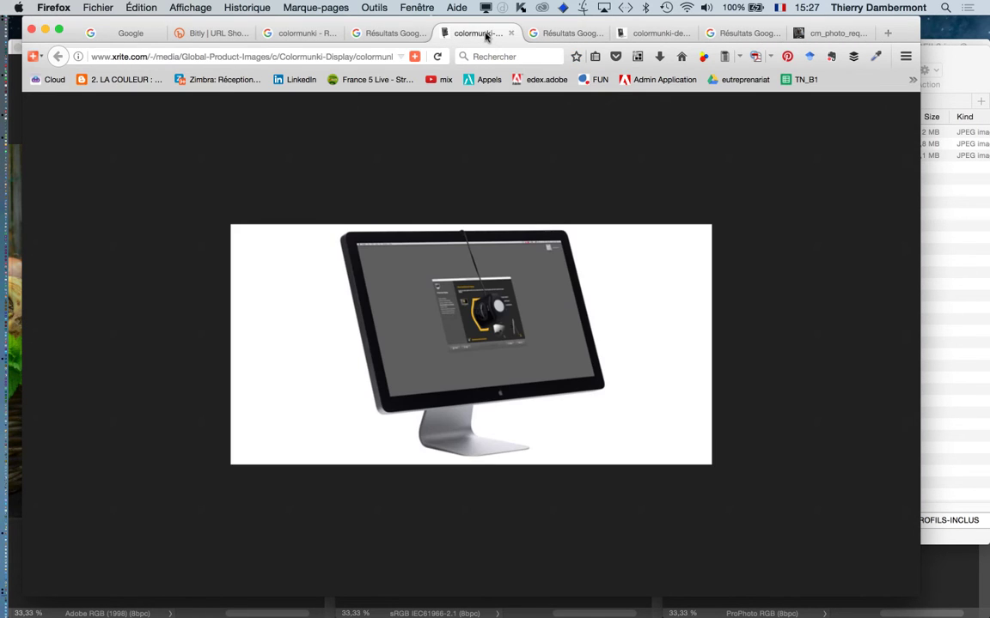
{"action": "key", "text": "ctrl+Tab"}
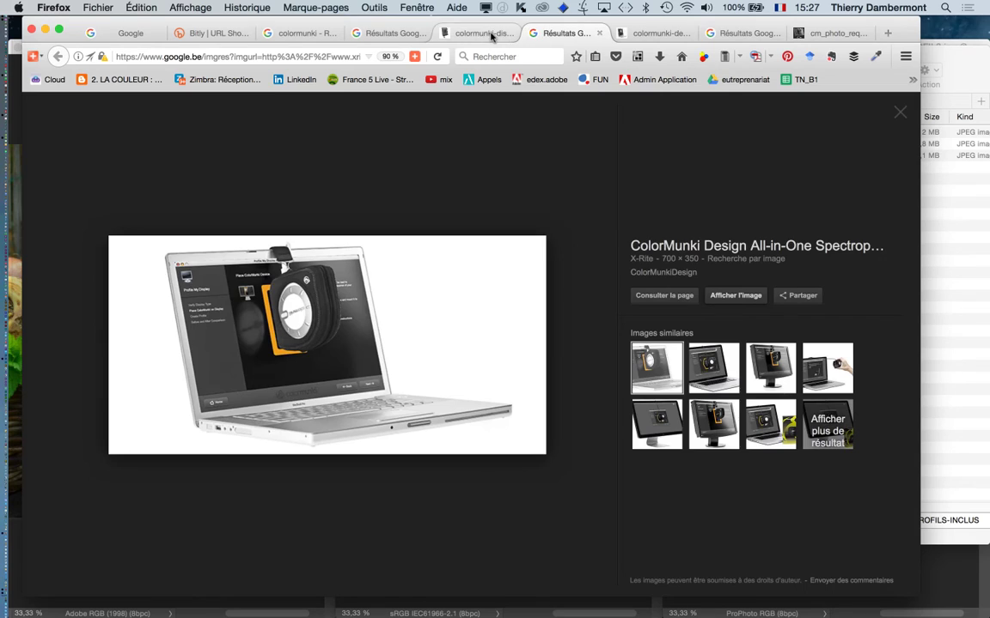
{"action": "left_click", "coordinate": [485, 34]}
{"action": "left_click", "coordinate": [657, 33]}
{"action": "left_click", "coordinate": [739, 34]}
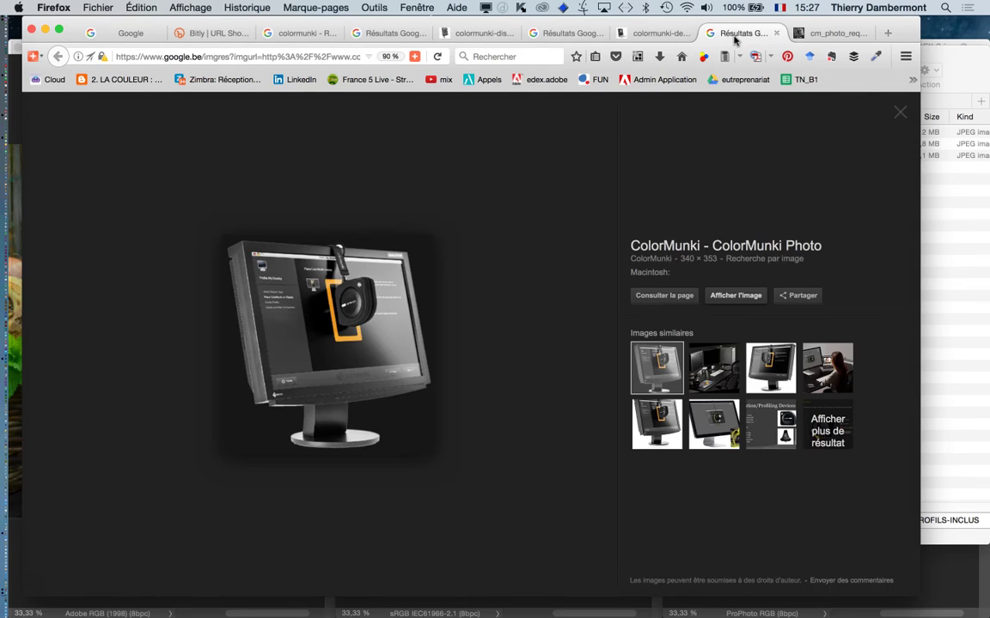
{"action": "left_click", "coordinate": [818, 38]}
Compare the Display, laptop, Design and Photo tabs, ending on cm_photo_reqs.jpg.
{"action": "left_click", "coordinate": [464, 37]}
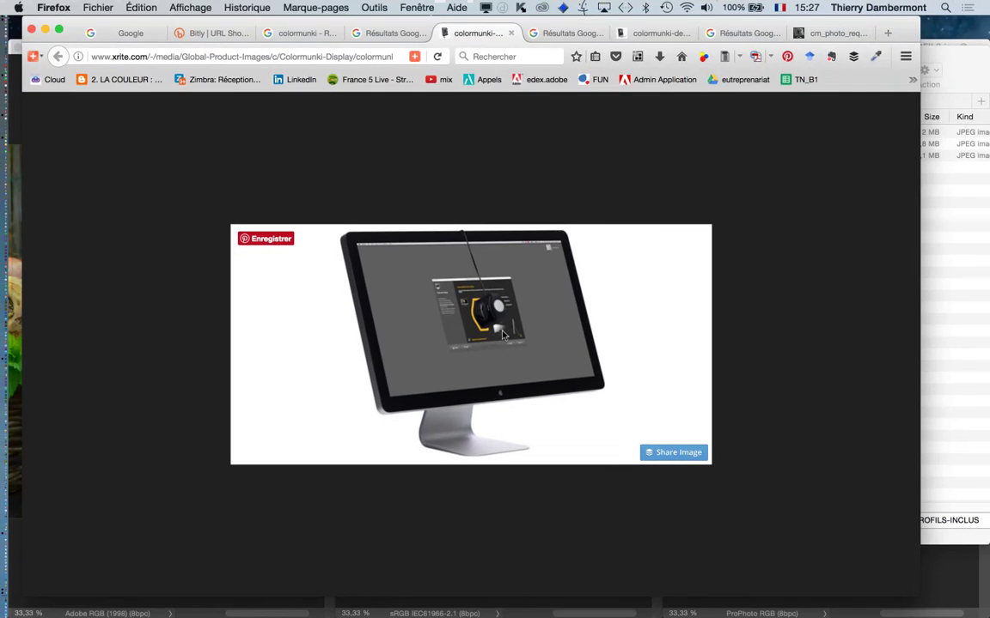
{"action": "left_click", "coordinate": [572, 35]}
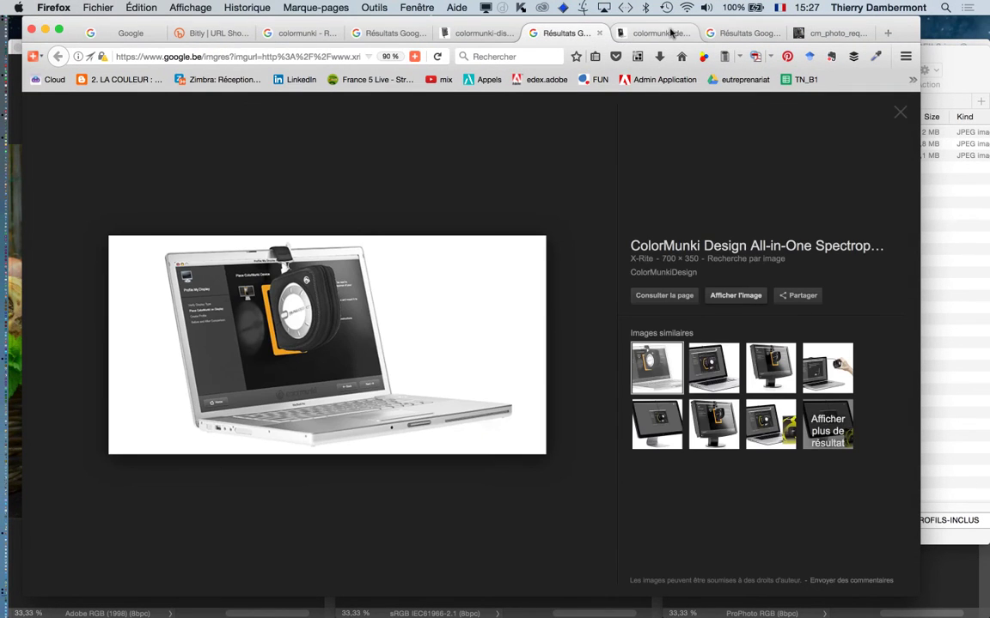
{"action": "left_click", "coordinate": [637, 35]}
{"action": "left_click", "coordinate": [760, 34]}
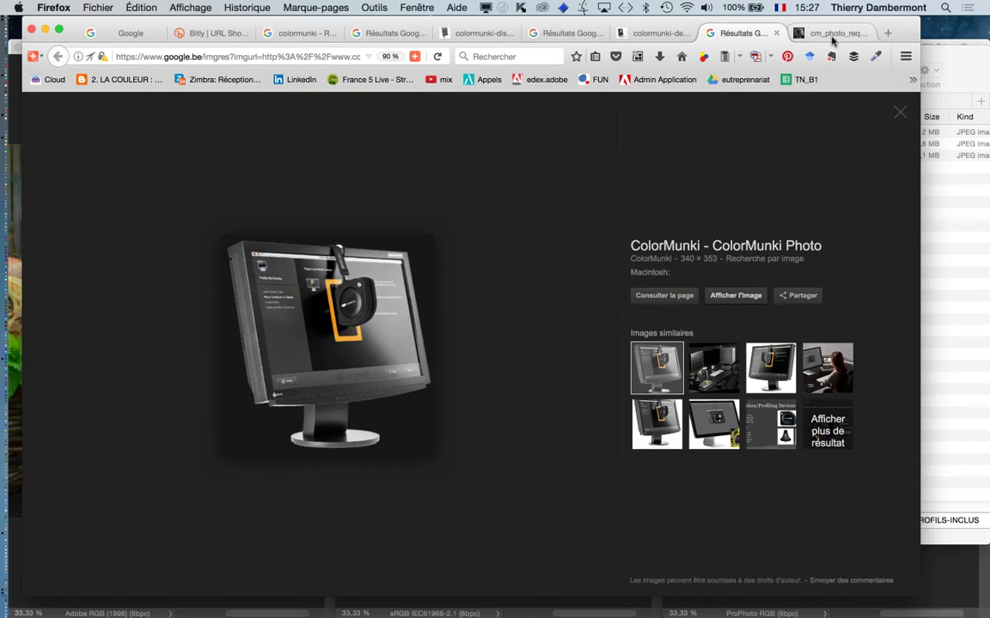
{"action": "key", "text": "ctrl+Tab"}
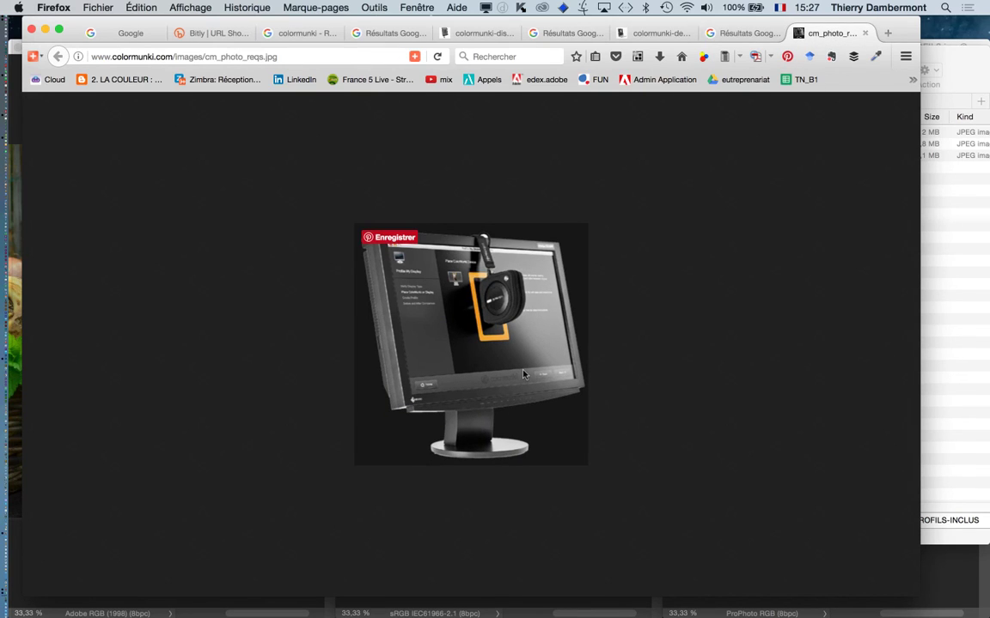
Minimize Firefox and Finder, then activate the sRGB and ProPhoto RGB basket documents.
{"action": "left_click", "coordinate": [46, 31]}
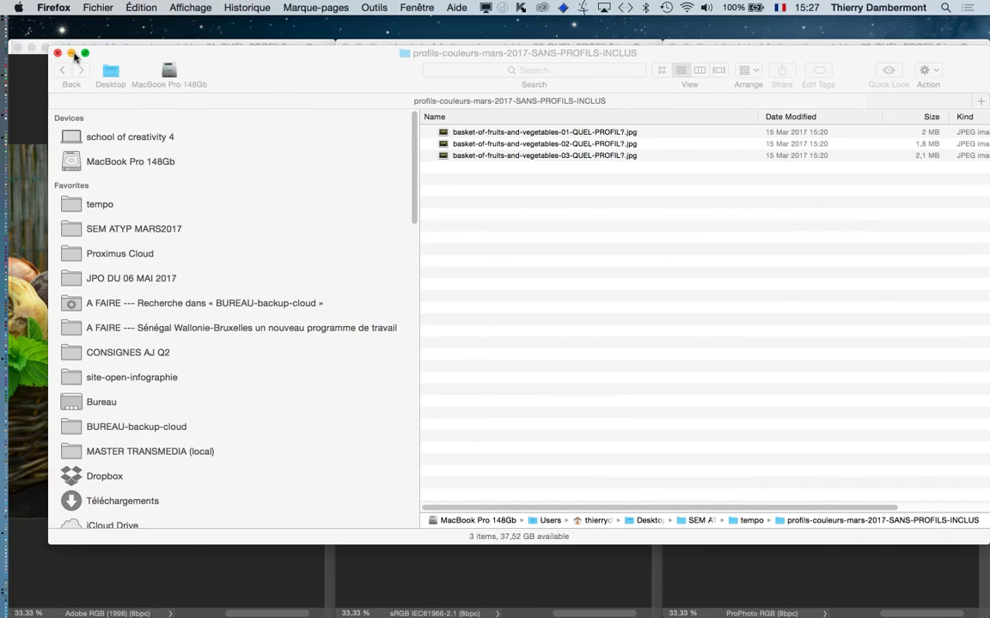
{"action": "left_click", "coordinate": [72, 53]}
{"action": "left_click", "coordinate": [186, 47]}
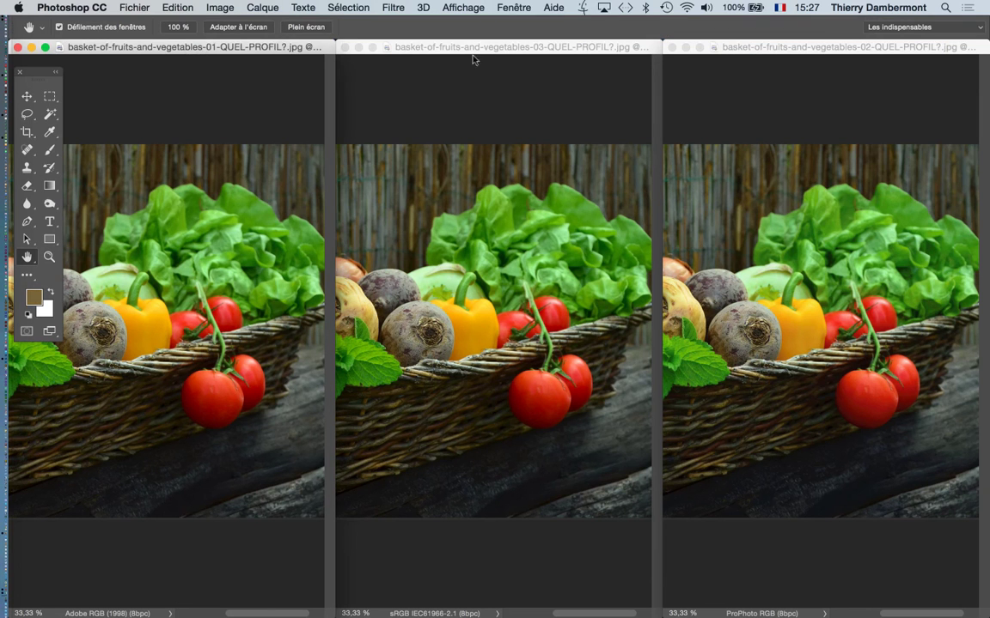
{"action": "left_click", "coordinate": [425, 48]}
{"action": "left_click", "coordinate": [769, 48]}
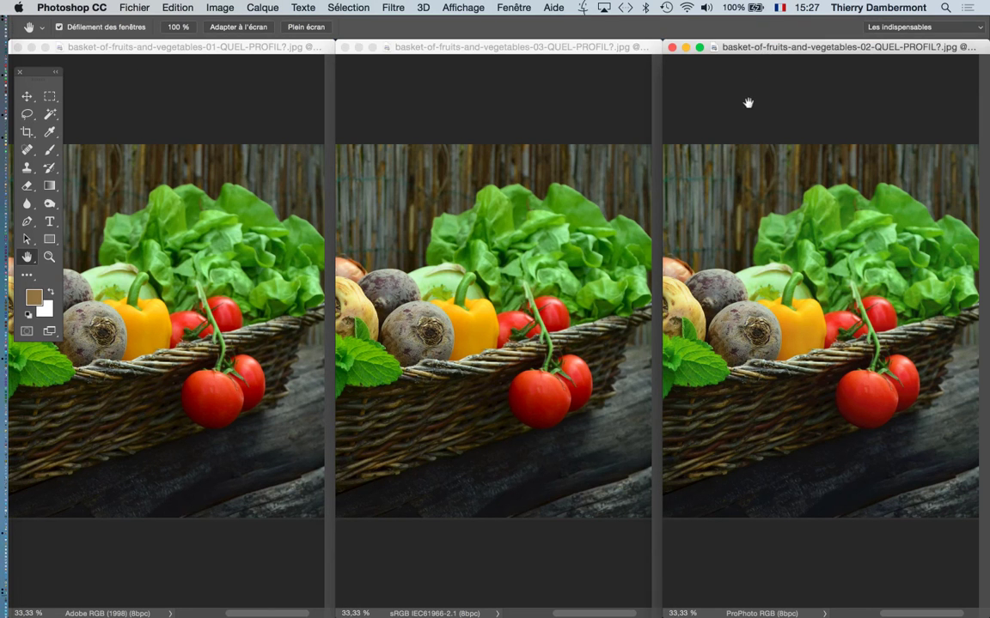